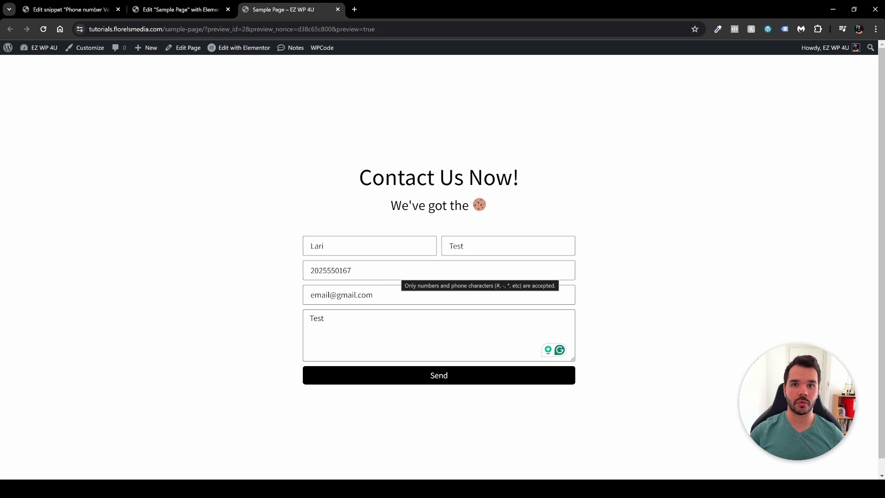
# Make the phone number 11 digits, submit the form, and see the exactly-10-digits error
pyautogui.click(403, 273)
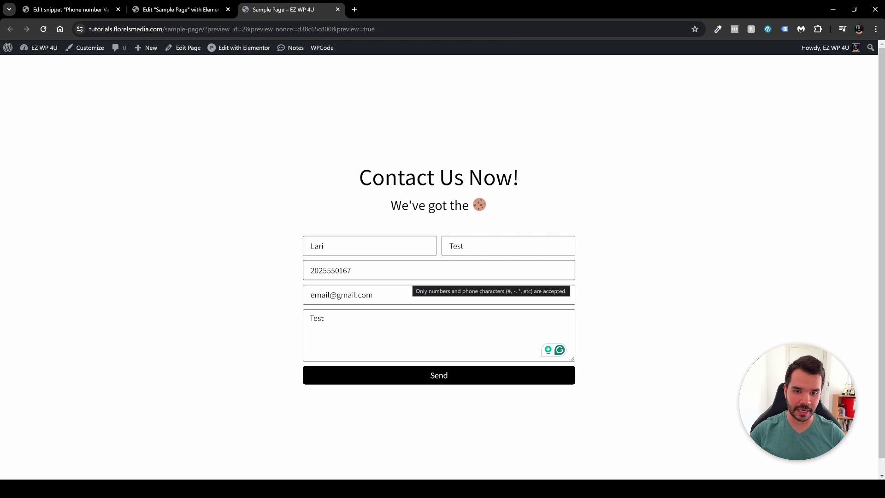
pyautogui.write('1')
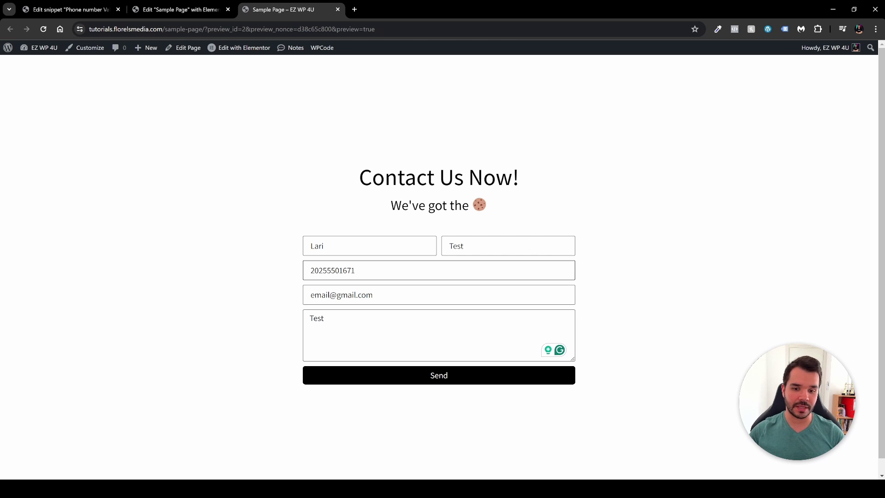
pyautogui.click(443, 383)
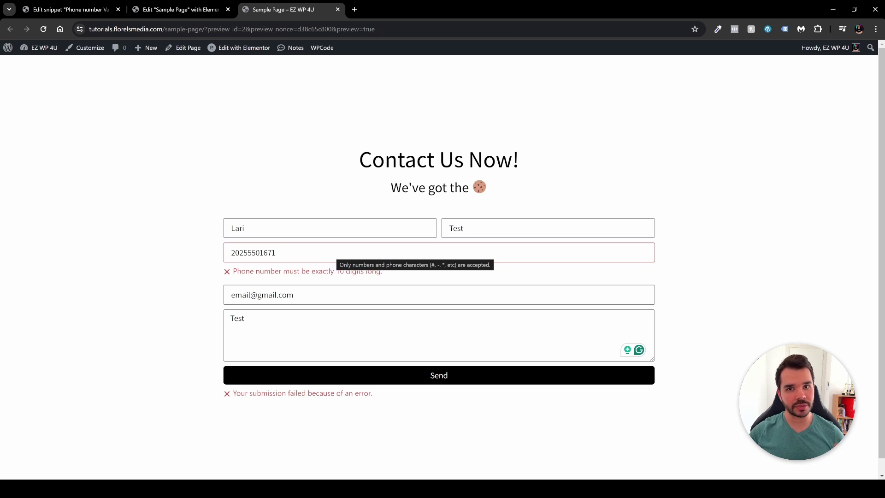
pyautogui.click(337, 254)
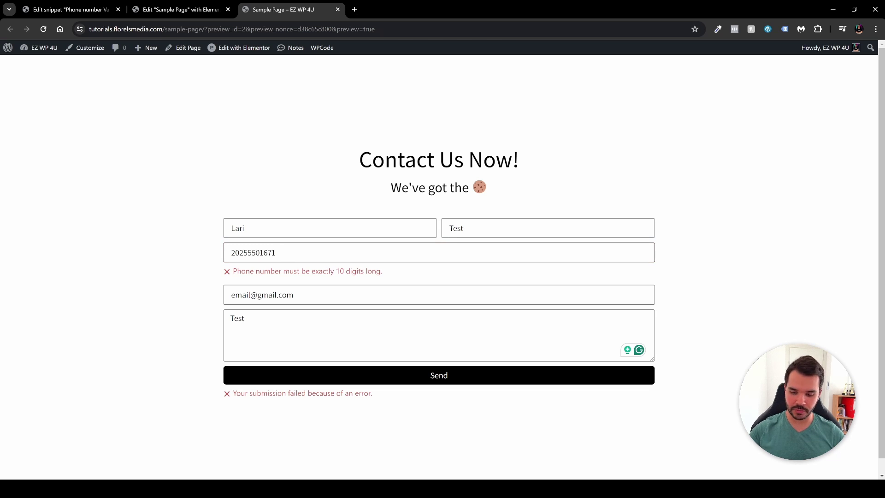
# Trim the phone to 9 digits and submit, then restore it to 10 digits and submit again
pyautogui.press('BackSpace')
pyautogui.press('BackSpace')
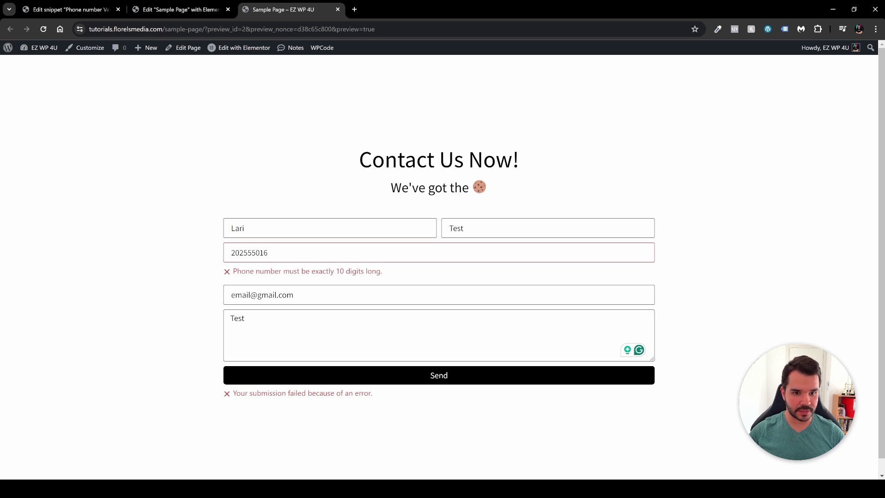
pyautogui.click(433, 377)
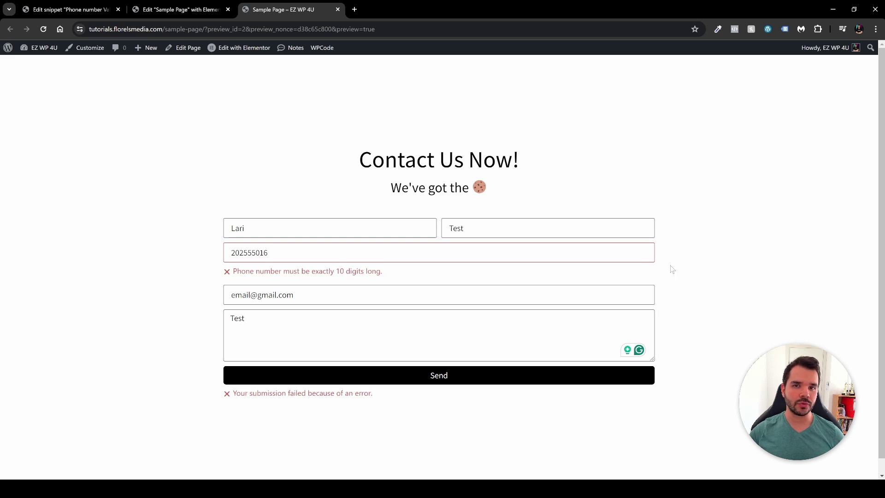
pyautogui.click(268, 253)
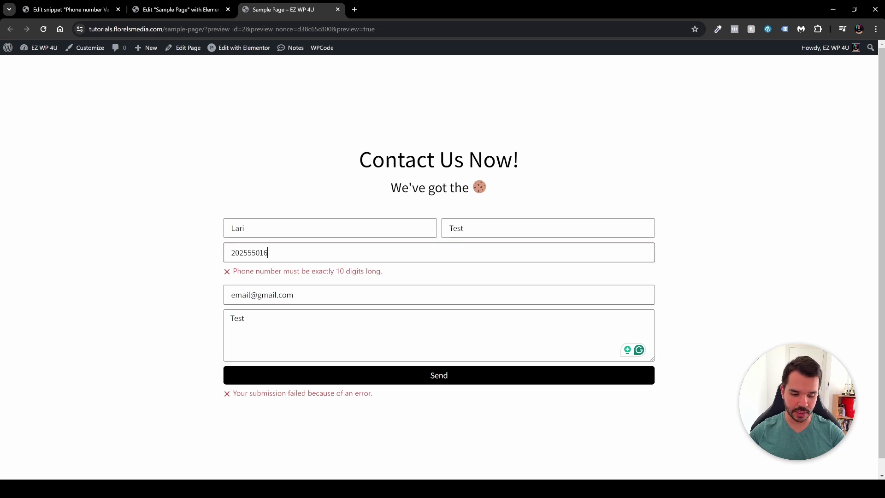
pyautogui.write('7')
pyautogui.click(177, 271)
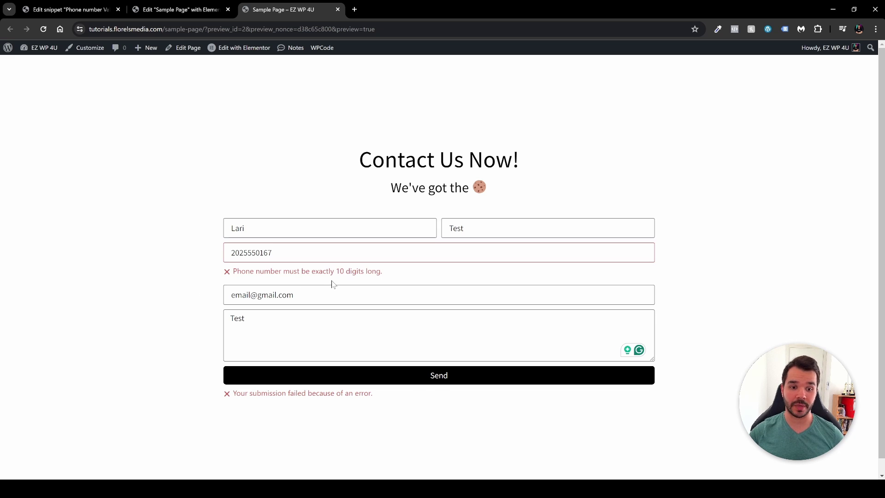
pyautogui.click(449, 378)
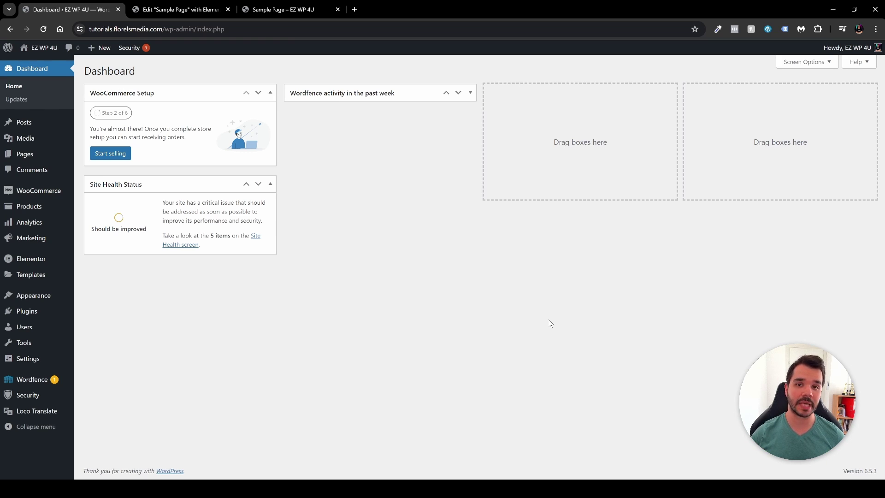
# Search the plugin directory for 'wpcode', then install and activate WPCode
pyautogui.moveTo(26, 311)
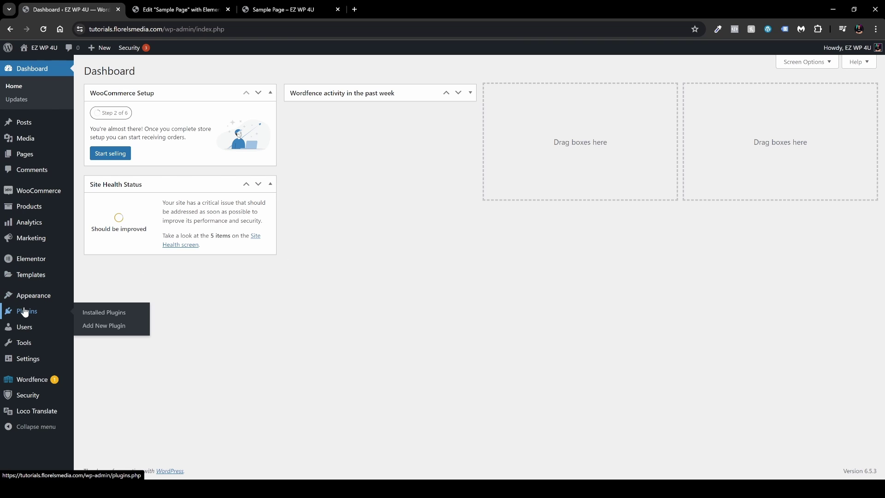
pyautogui.click(113, 326)
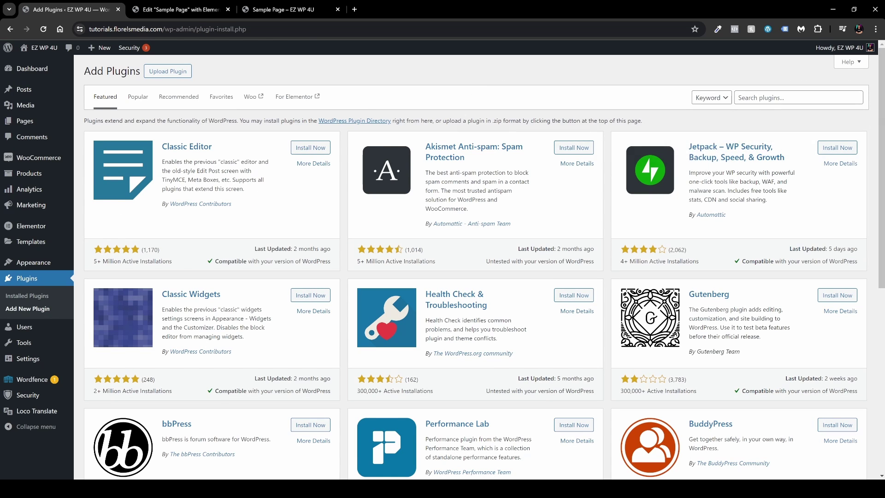
pyautogui.write('wpcode')
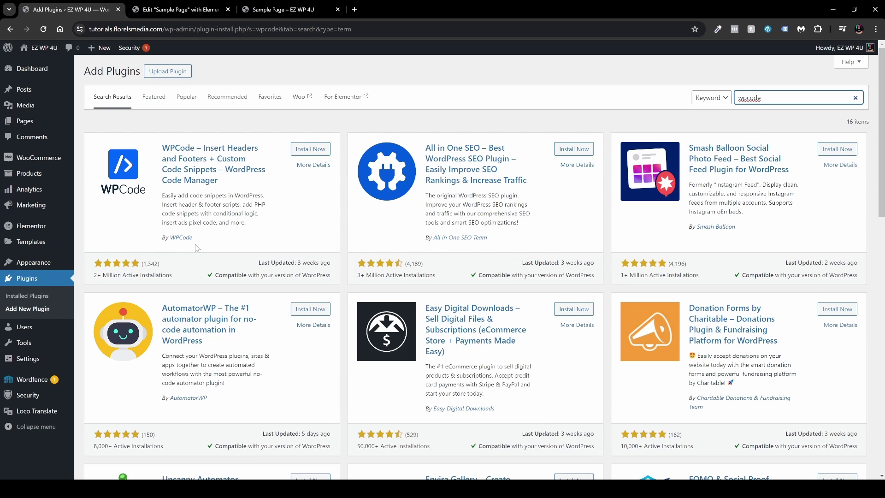
pyautogui.click(307, 150)
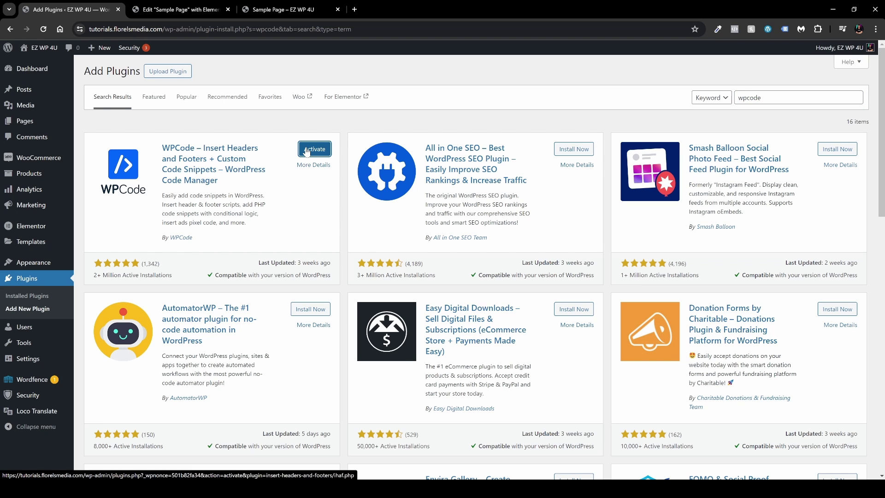
pyautogui.click(307, 150)
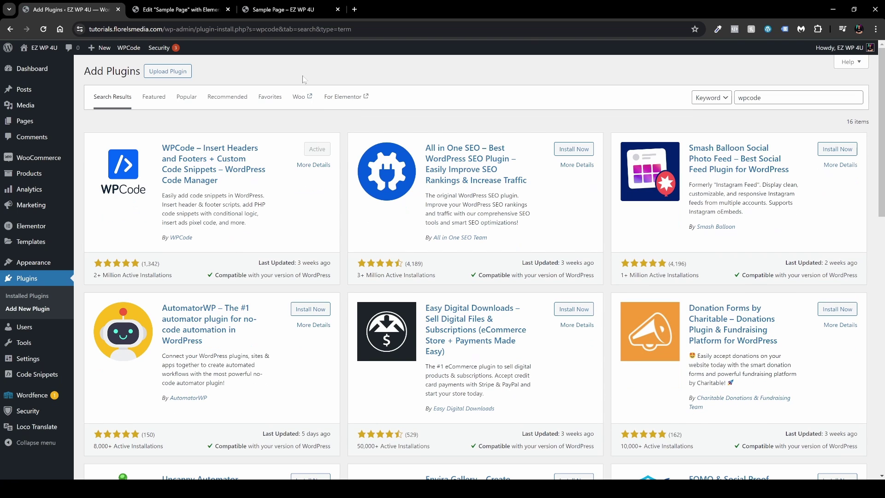
pyautogui.moveTo(41, 379)
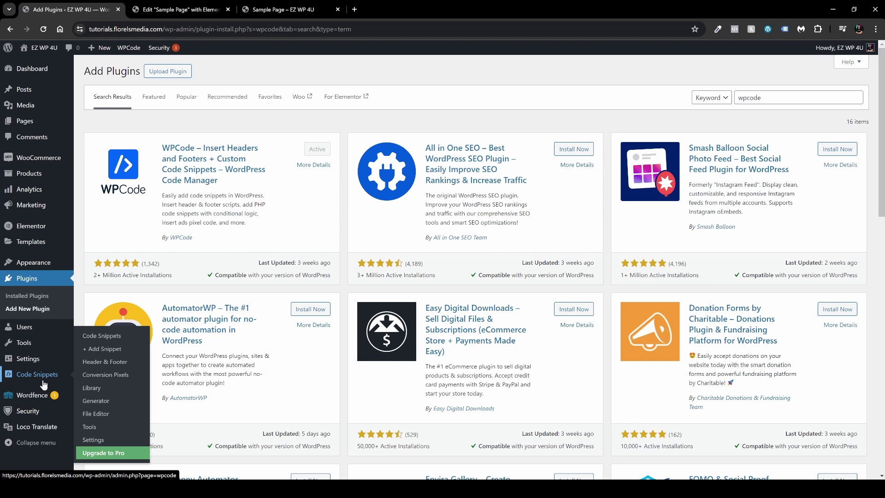
# Start a blank custom snippet, set it to PHP Snippet, and paste the phone validation code
pyautogui.click(102, 349)
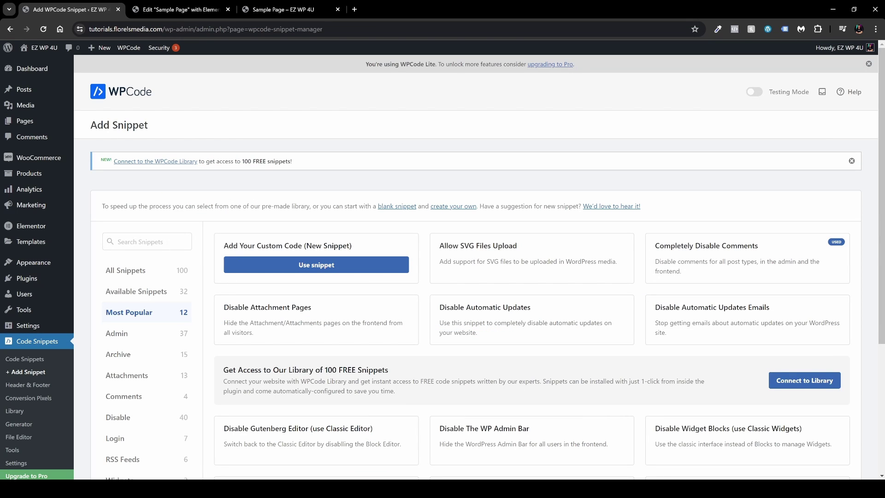
pyautogui.click(326, 267)
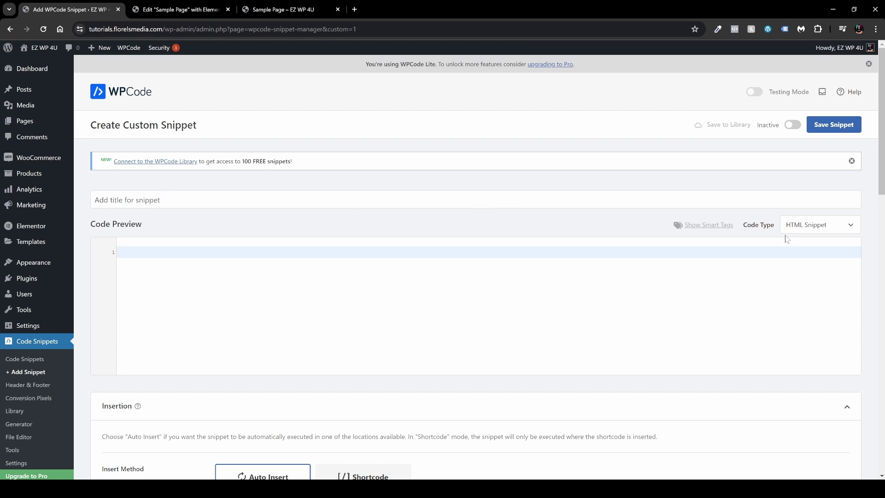
pyautogui.click(809, 228)
pyautogui.click(815, 275)
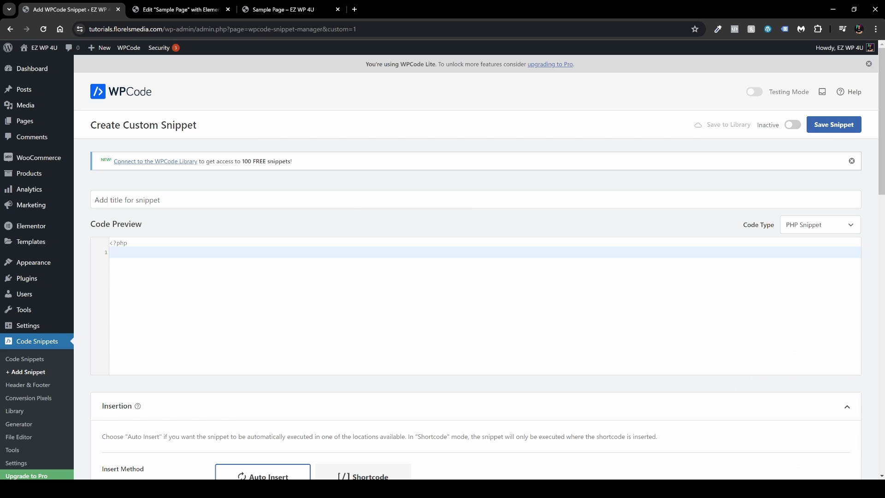
pyautogui.write("function validate_phone_number( $field, $record, $ajax_handler ) {   if ( ! empty( $field['value'] ) && strlen( $field['value'] ) !== 10 ) {     $ajax_handler->add_error( $field['id'], 'Phone number must be exactly 10 digits long.' );   } }  add_action( 'elementor_pro/forms/validation/tel', 'validate_phone_number', 10, 3 );")
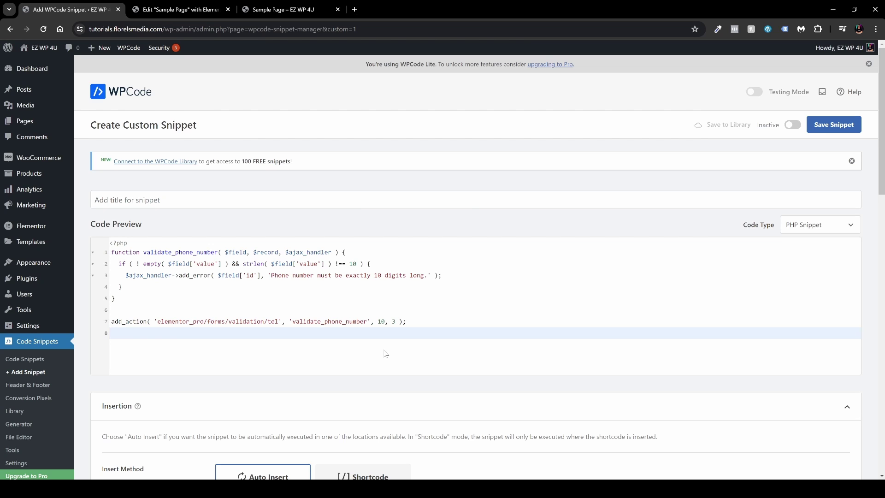
# Highlight the 'Phone number must be exactly 10 digits long.' message in the pasted code
pyautogui.moveTo(271, 275); pyautogui.dragTo(427, 275)
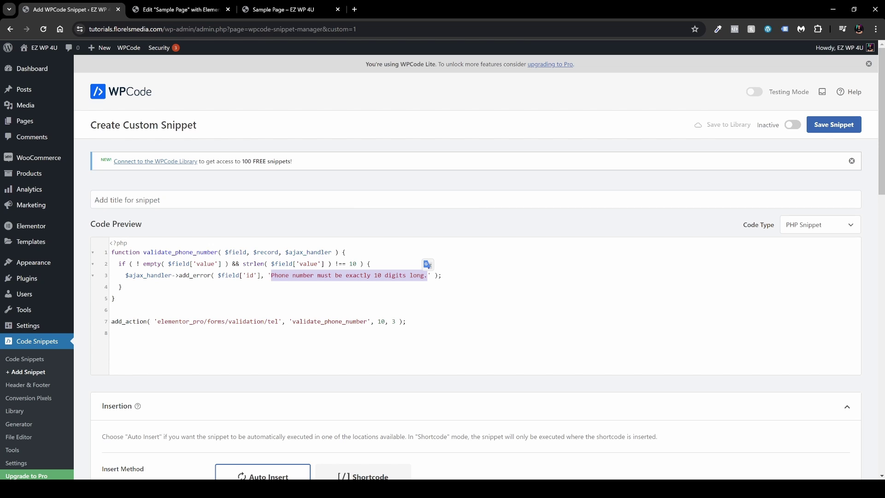
pyautogui.click(114, 298)
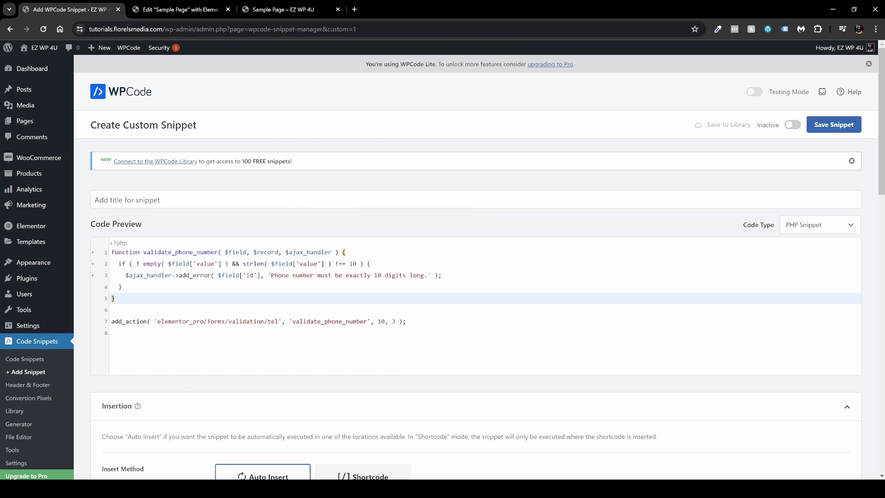
# Title the snippet 'Phone Number Validation'
pyautogui.click(95, 200)
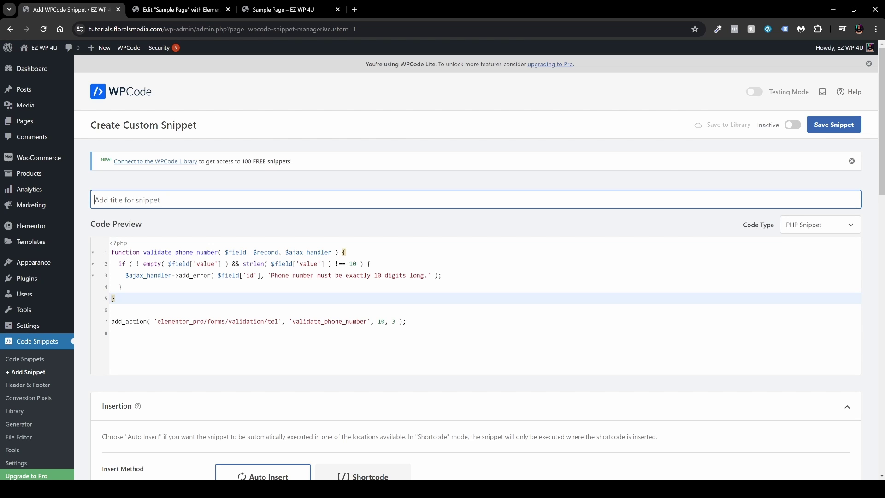
pyautogui.write('Phone Number Validation')
pyautogui.click(477, 215)
# Add the tag 'phone validation' under Basic info
pyautogui.scroll(-7, 477, 215)
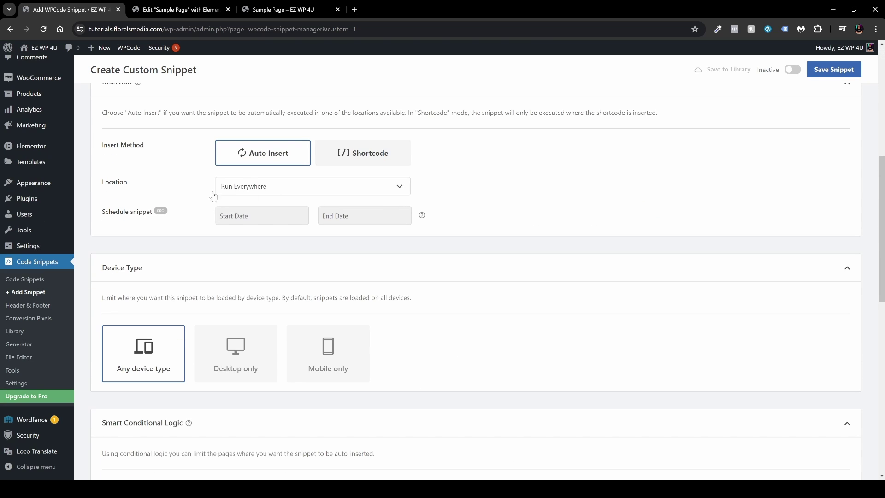
pyautogui.scroll(-6, 248, 200)
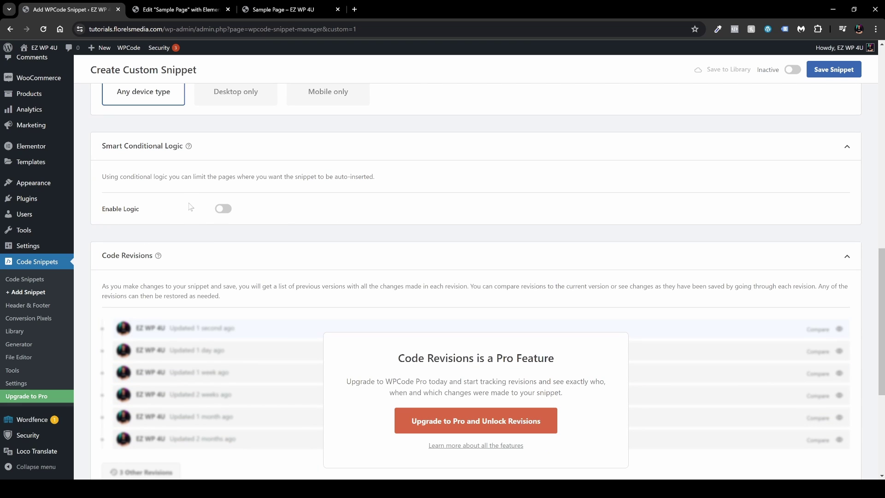
pyautogui.scroll(-5, 189, 206)
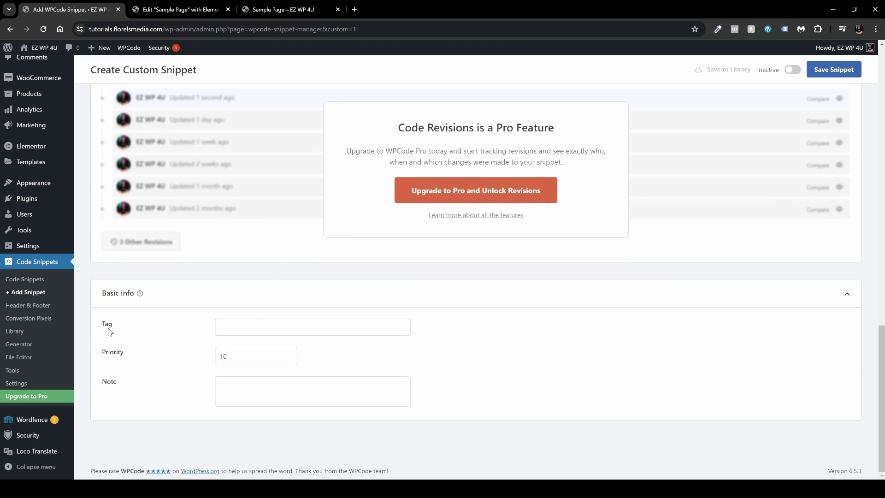
pyautogui.click(221, 327)
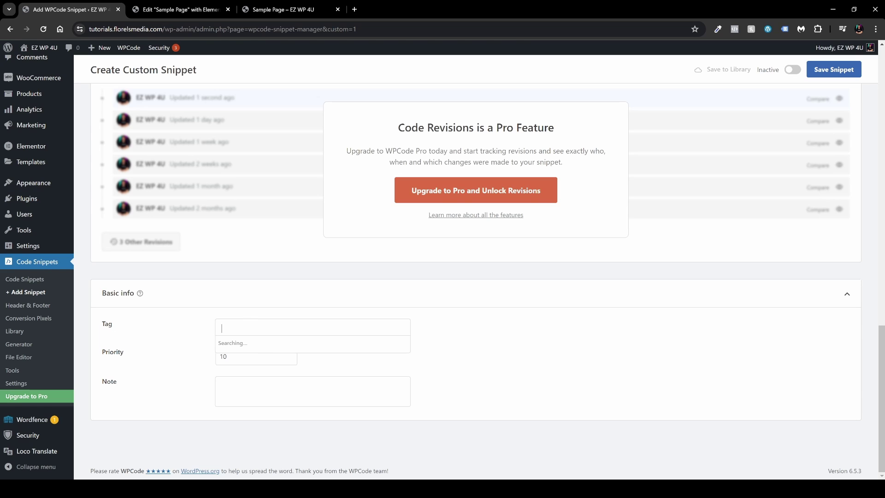
pyautogui.write('phone validation')
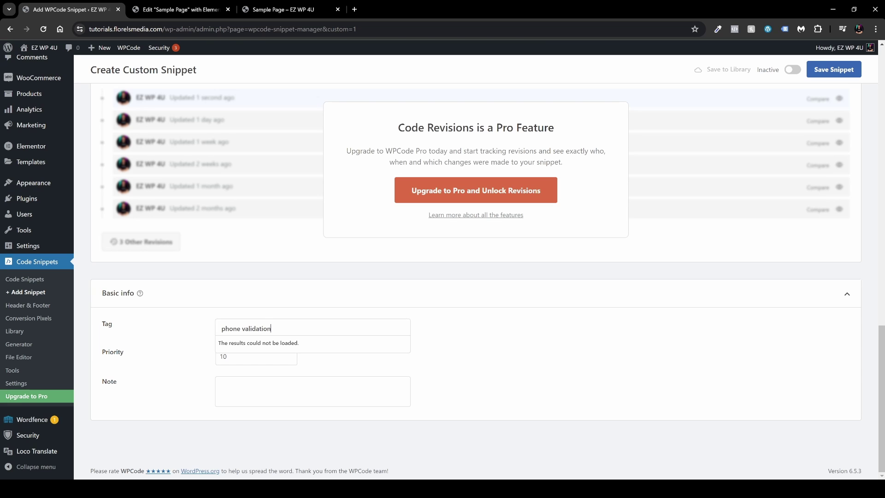
pyautogui.click(255, 345)
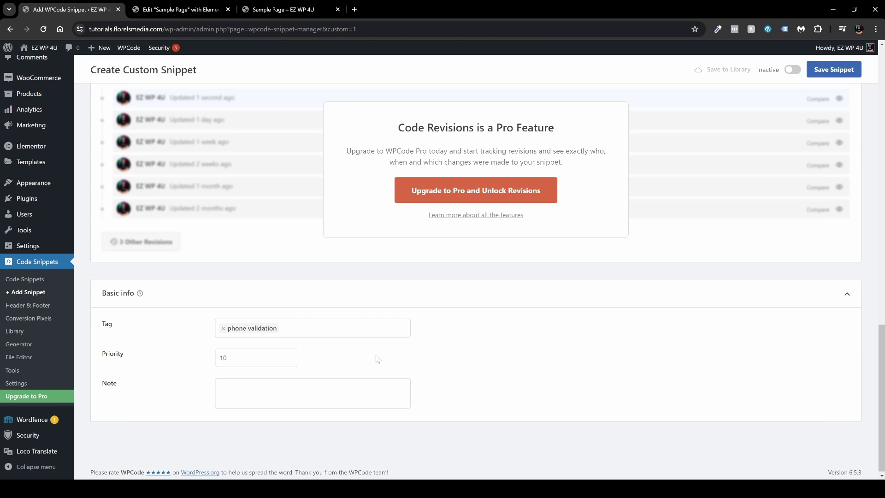
# Set the Phone Number Validation snippet to Active, save it, and go to the Sample Page form
pyautogui.scroll(20, 387, 361)
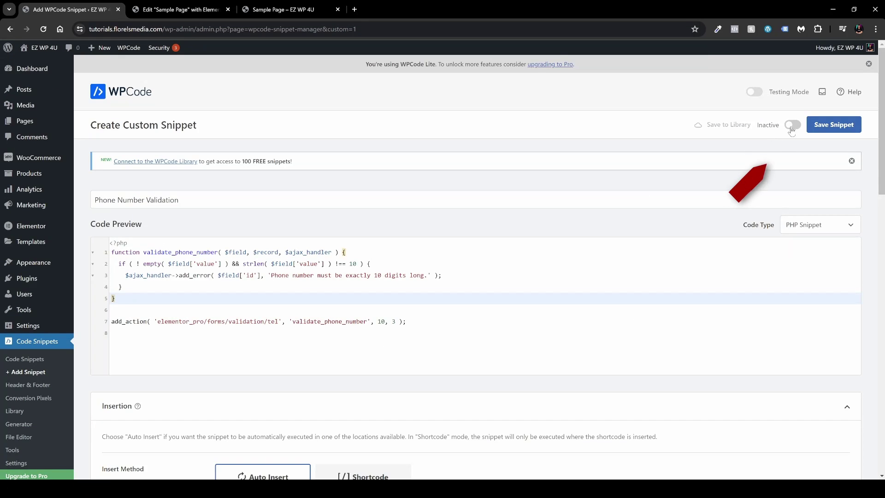
pyautogui.click(793, 125)
pyautogui.click(835, 125)
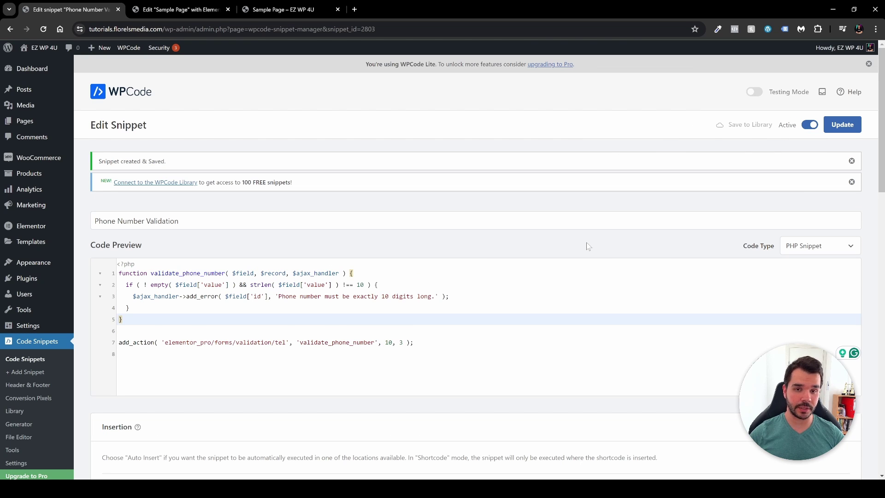
pyautogui.hotkey('ctrl', 'Tab')
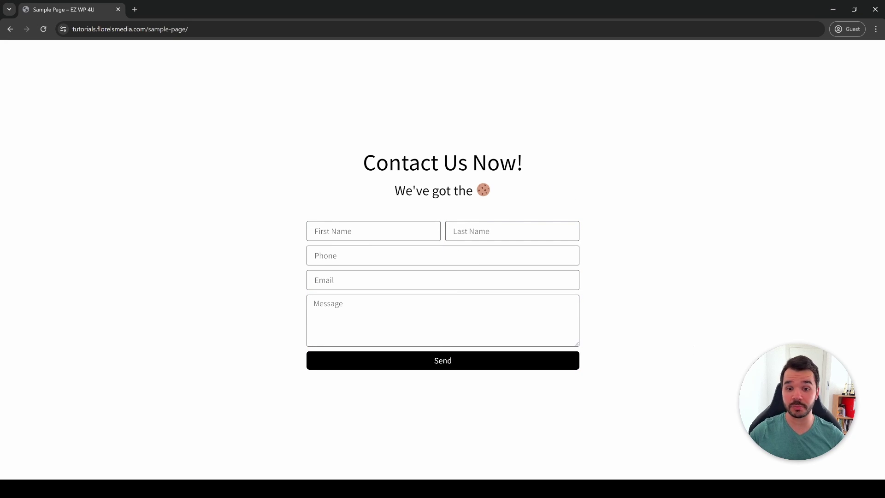
# Fill the form with a test name, phone number, e-mail address and message 'Test mail1', then submit
pyautogui.click(323, 231)
pyautogui.write('Lari')
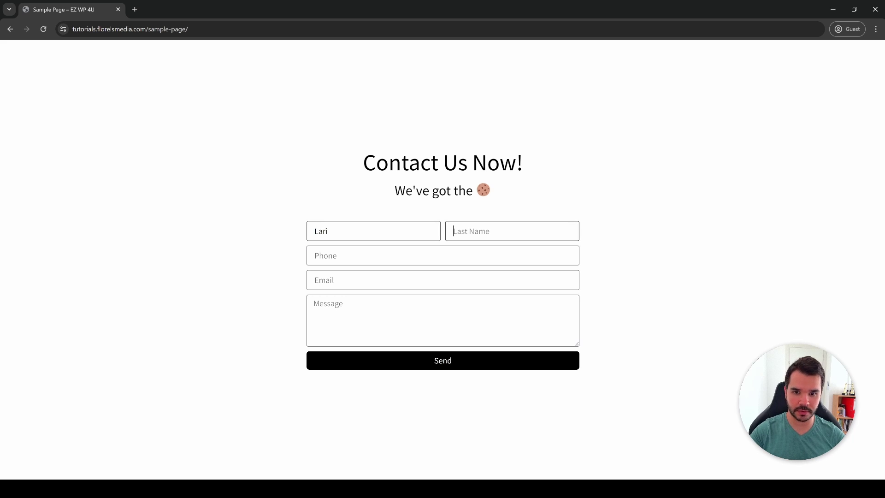
pyautogui.write('Test')
pyautogui.press('Tab')
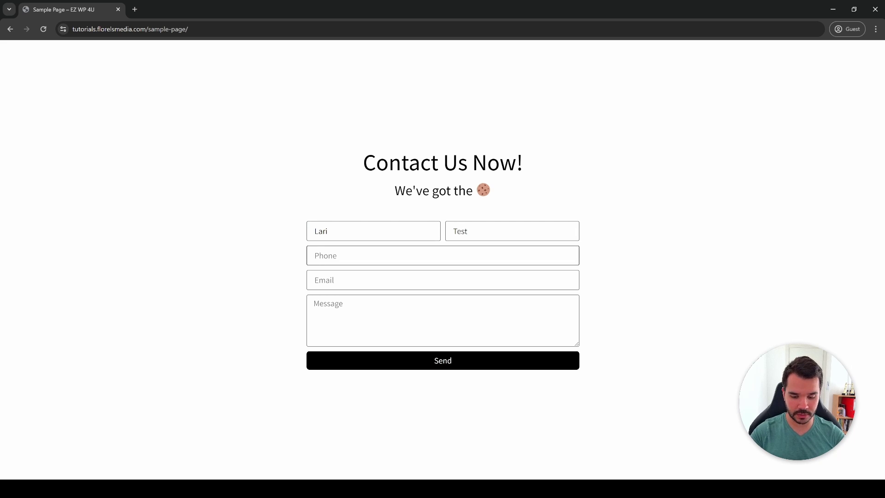
pyautogui.write('202555')
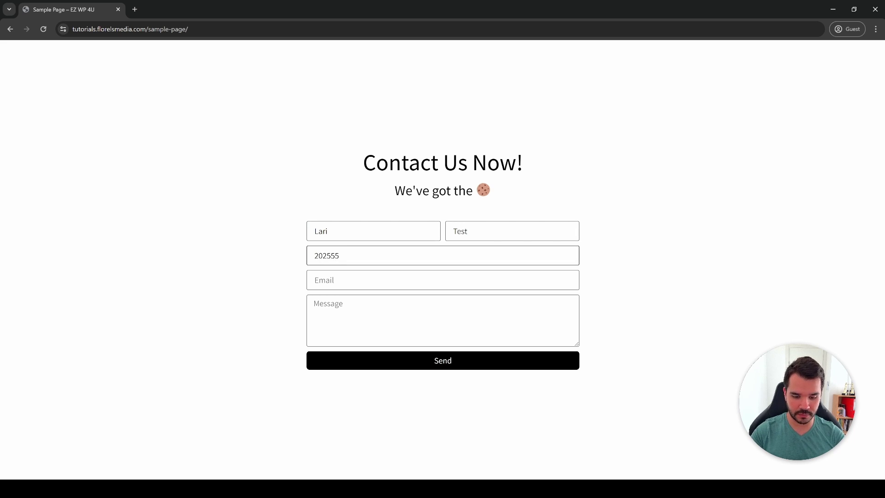
pyautogui.write('0167')
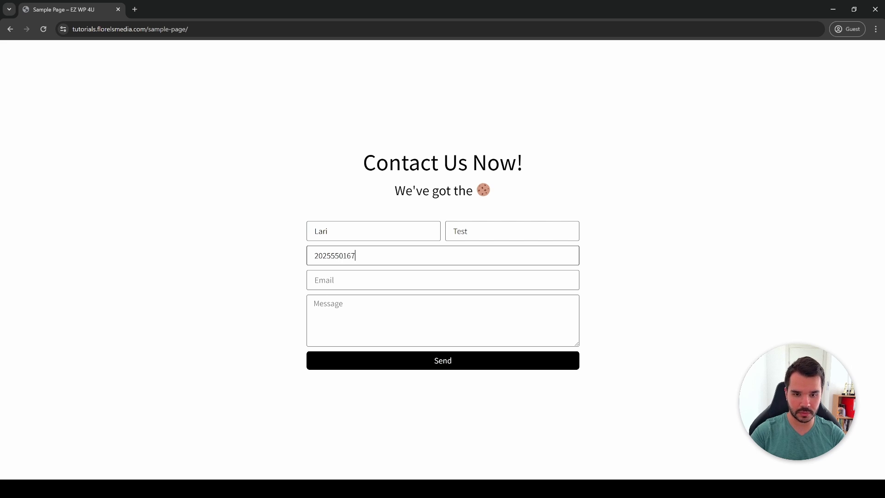
pyautogui.click(315, 280)
pyautogui.write('ema')
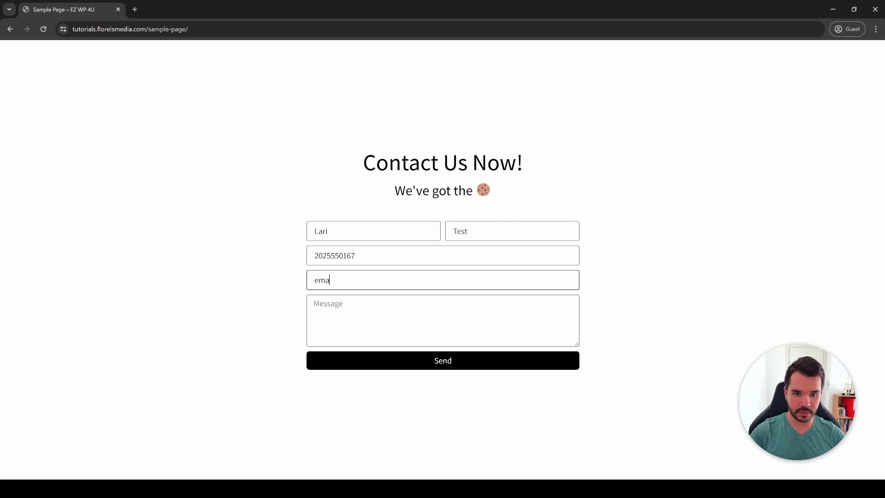
pyautogui.write('il@gmail.com')
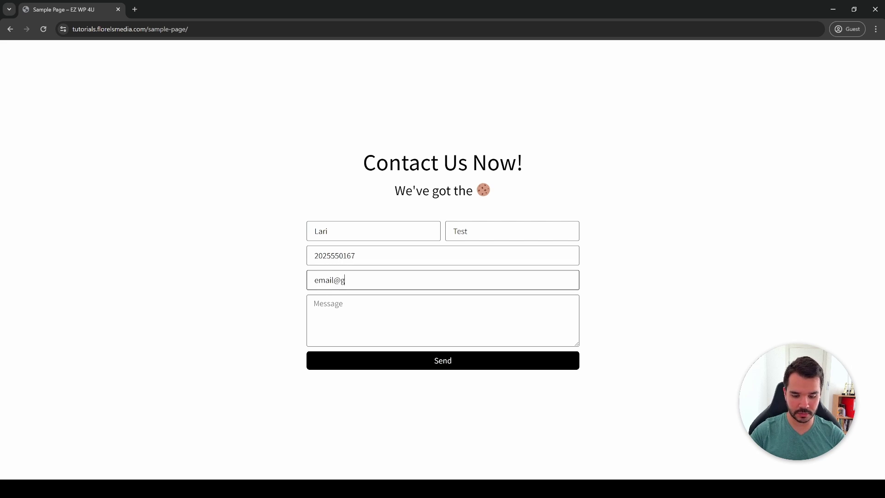
pyautogui.press('Tab')
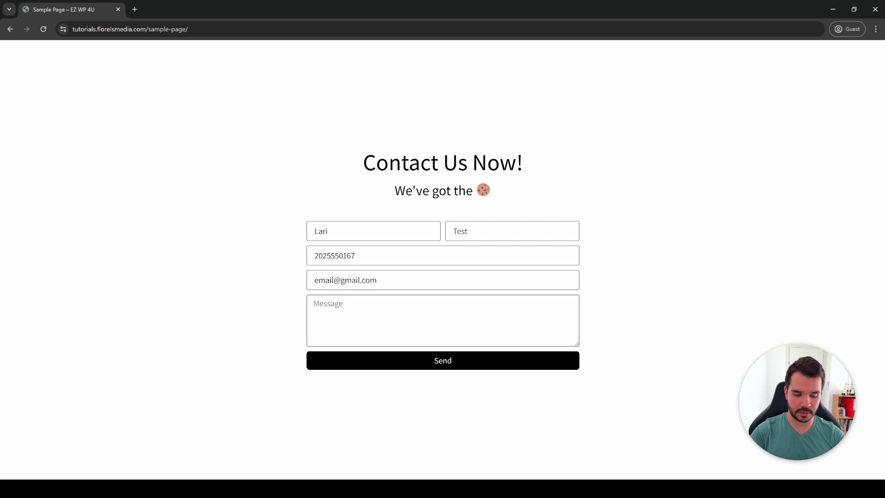
pyautogui.write('Test mail')
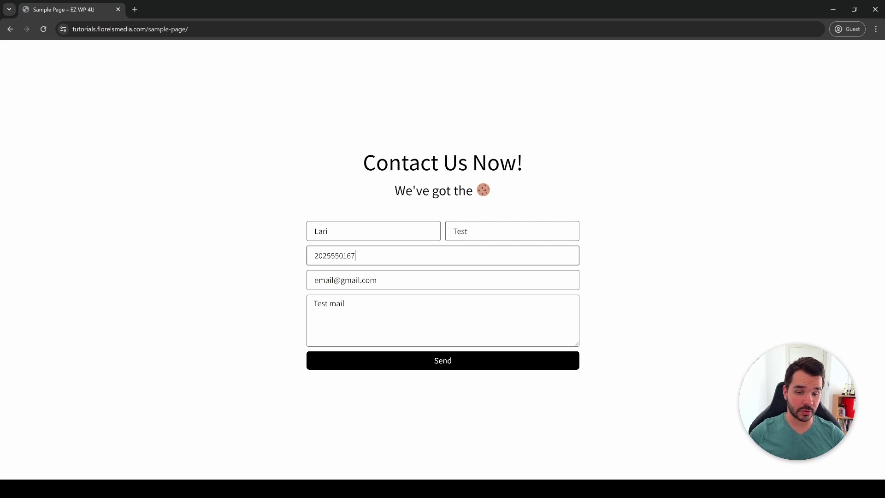
pyautogui.write('1')
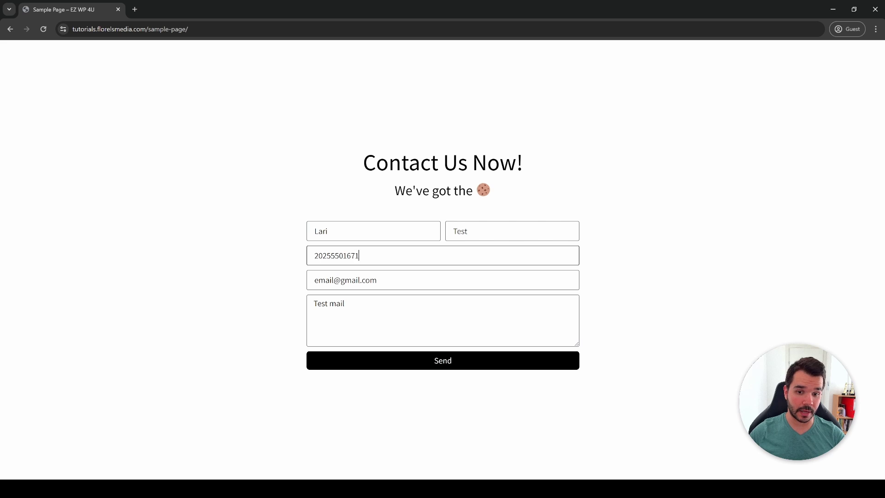
pyautogui.click(447, 365)
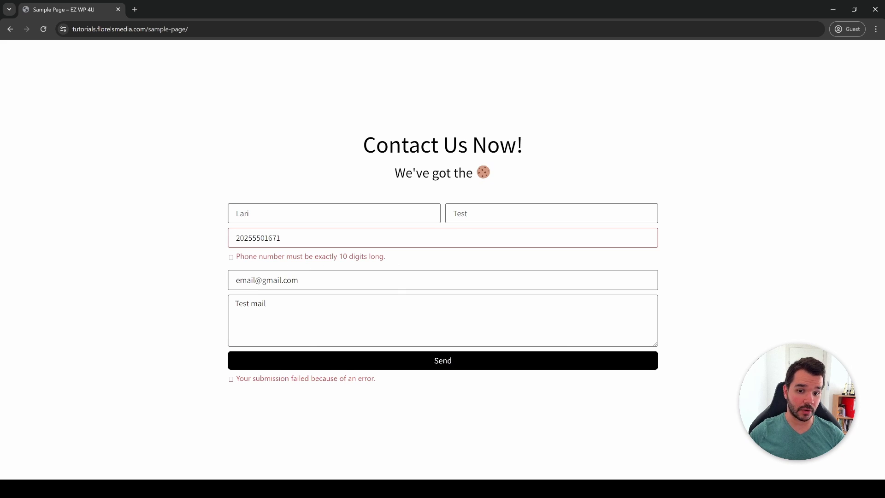
# Trim the phone to 9 digits and resubmit, then add one digit and submit successfully with 10
pyautogui.click(281, 238)
pyautogui.press('BackSpace')
pyautogui.press('BackSpace')
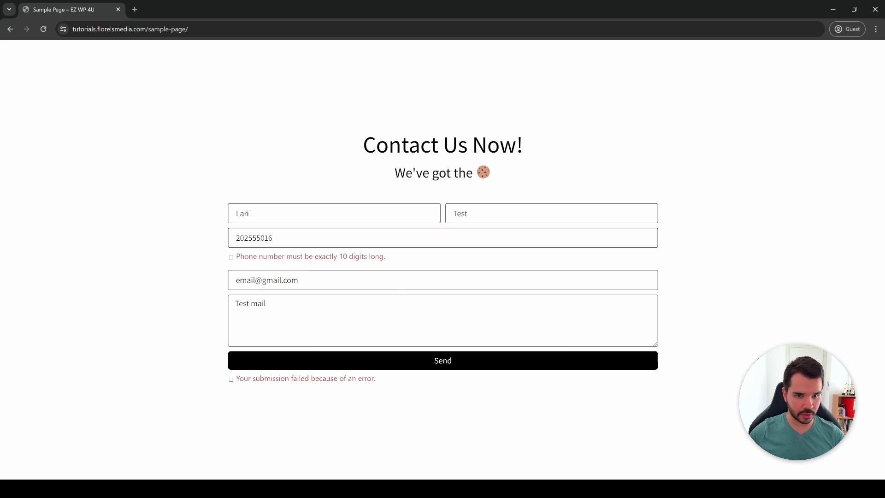
pyautogui.click(443, 365)
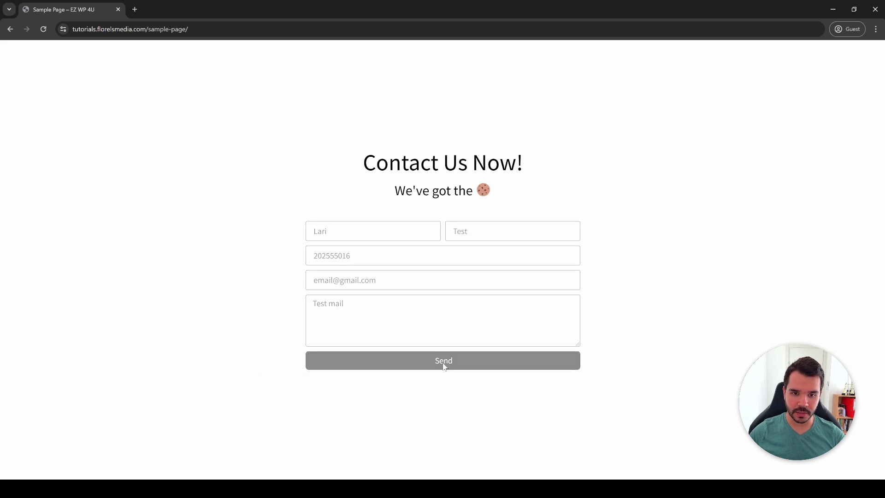
pyautogui.click(273, 238)
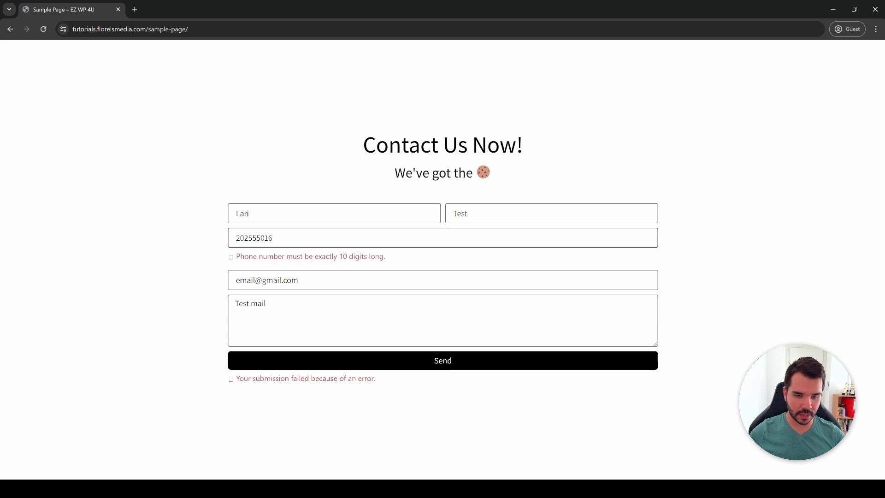
pyautogui.write('1')
pyautogui.click(442, 363)
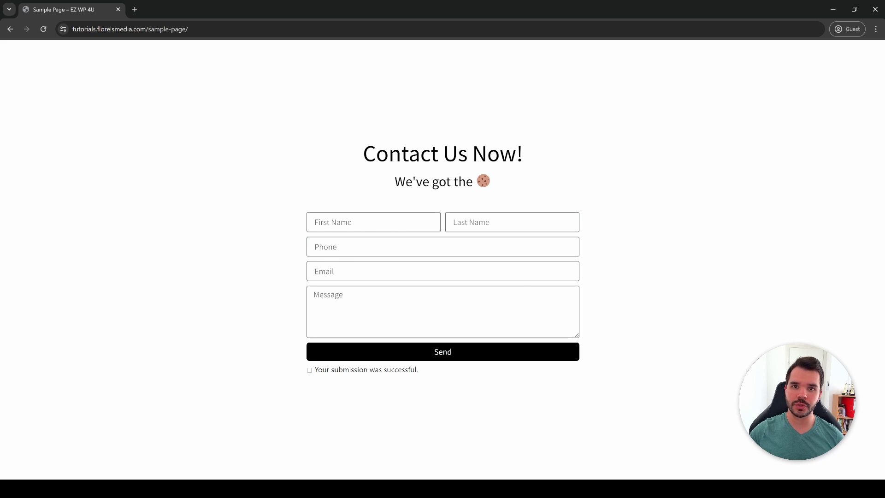
# In the snippet editor, change the length check and error message from 10 to 15 digits, saving the update
pyautogui.click(832, 9)
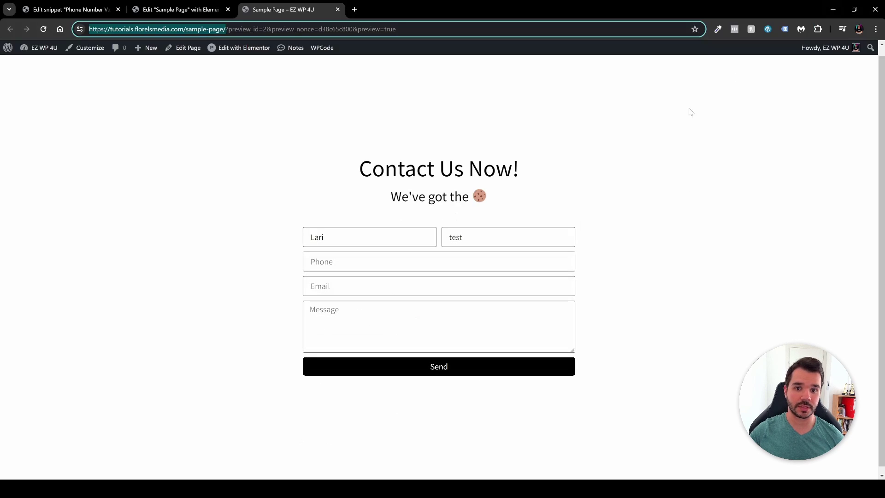
pyautogui.click(59, 10)
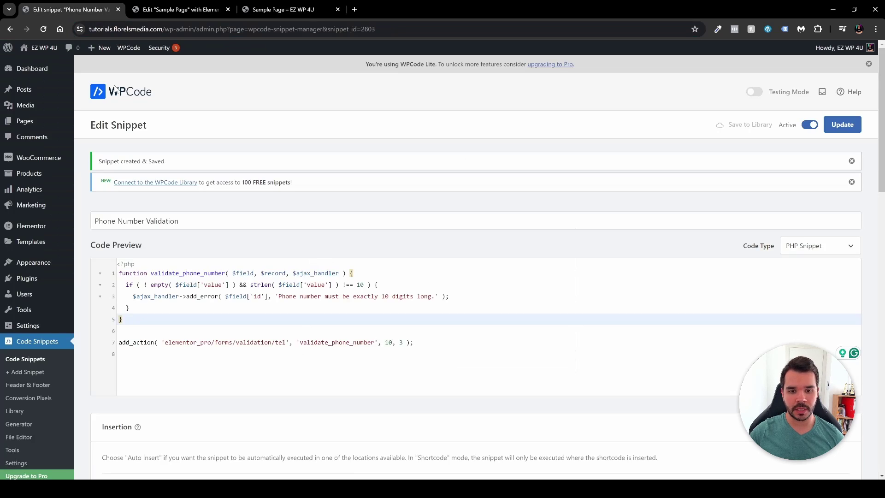
pyautogui.doubleClick(359, 284)
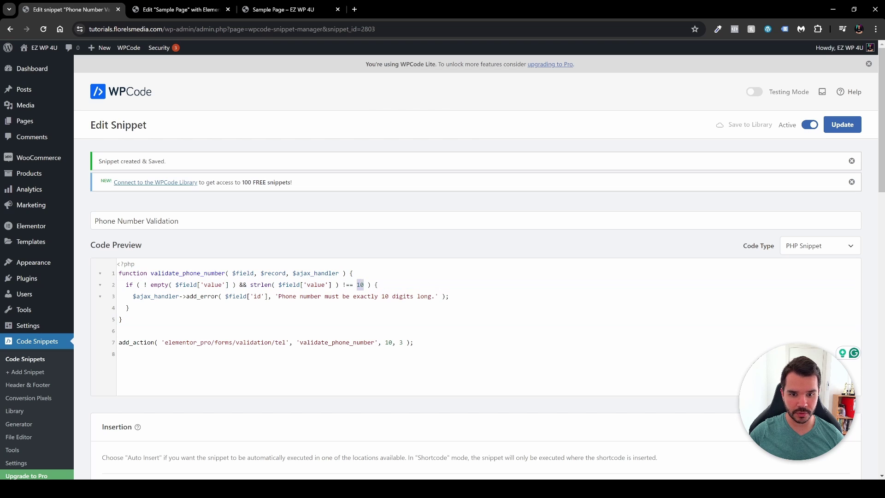
pyautogui.press('BackSpace')
pyautogui.write('15')
pyautogui.hotkey('ctrl', 's')
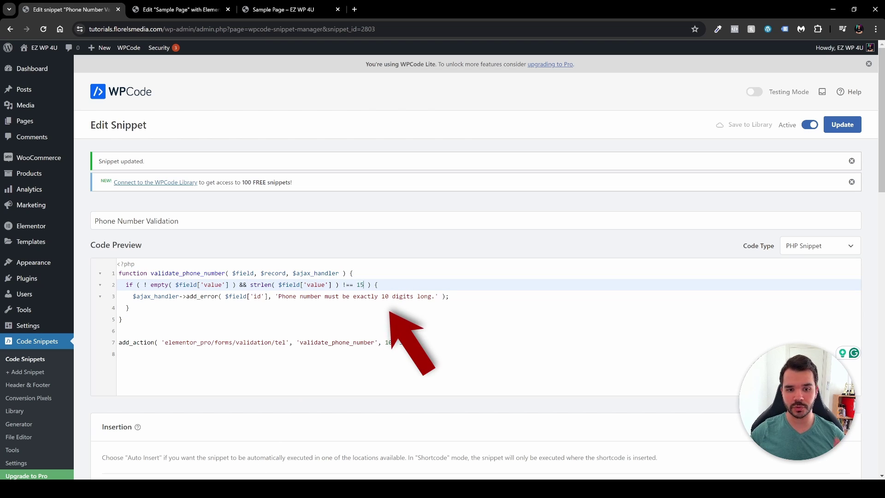
pyautogui.doubleClick(385, 296)
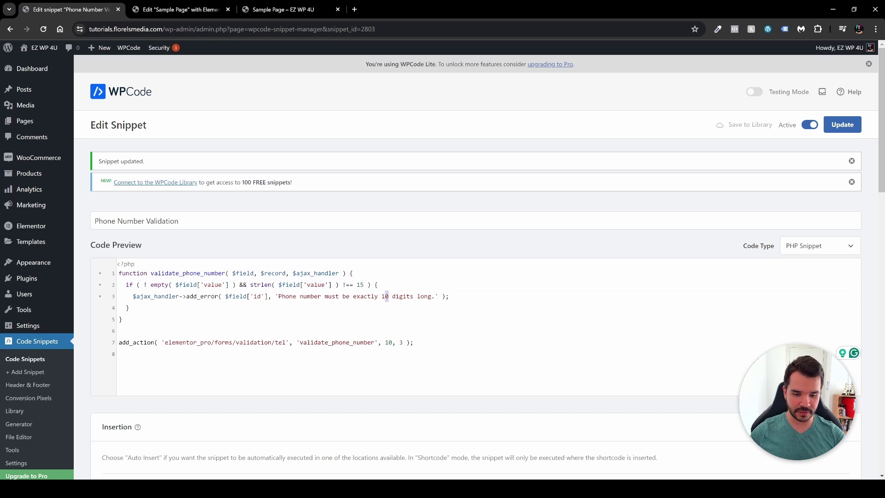
pyautogui.write('15')
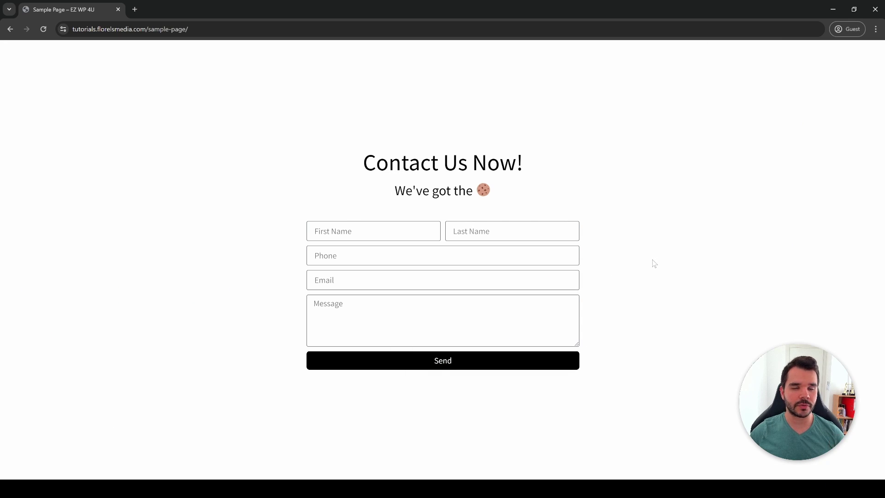
# Reload the Sample Page and submit the contact form with a 10-digit phone, which is rejected
pyautogui.click(43, 29)
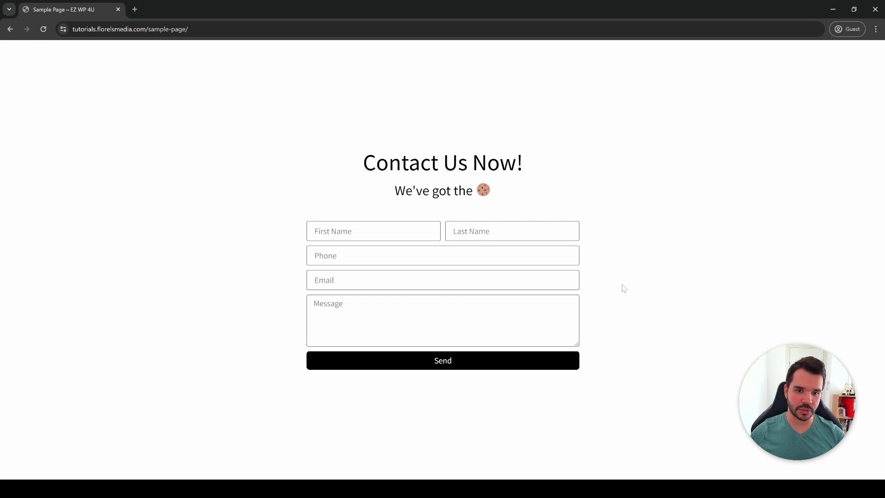
pyautogui.click(373, 231)
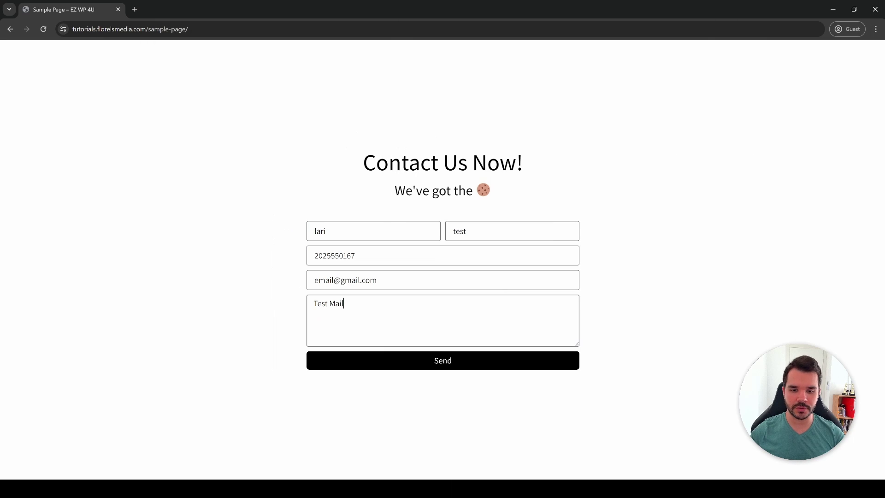
pyautogui.click(460, 362)
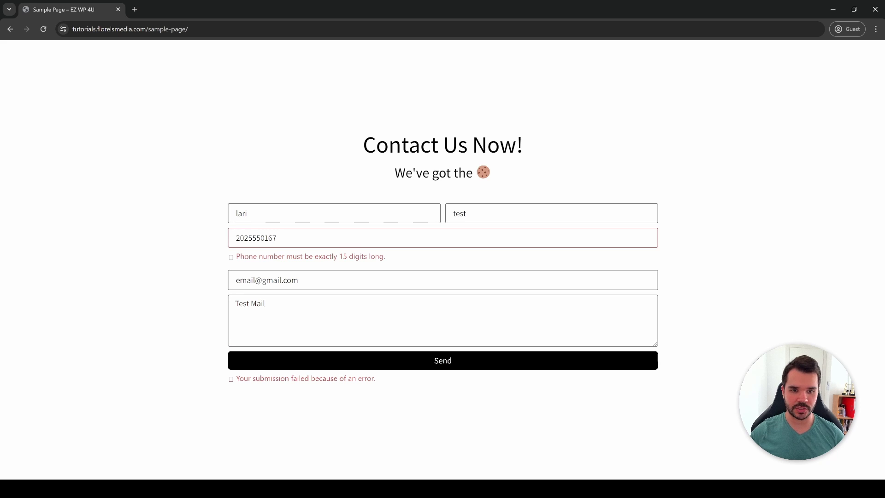
# Extend the phone to 15 digits with 12345 and resubmit, getting "Your submission was successful."
pyautogui.click(323, 238)
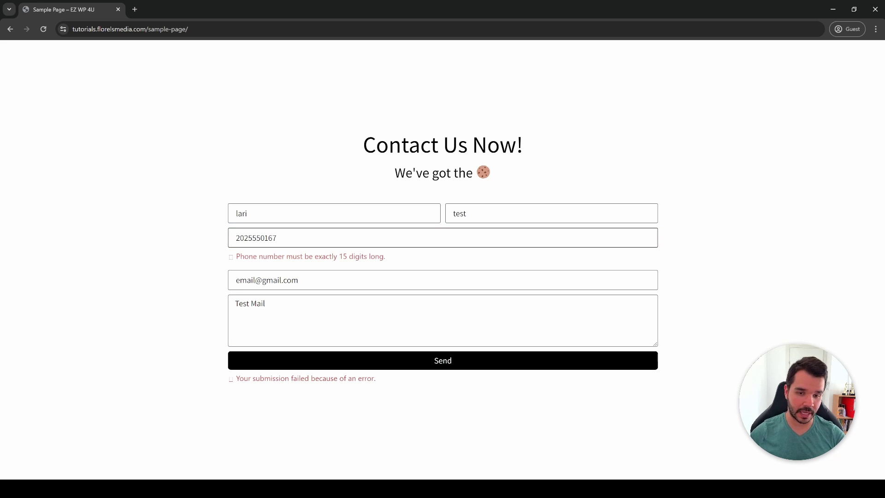
pyautogui.write('12345')
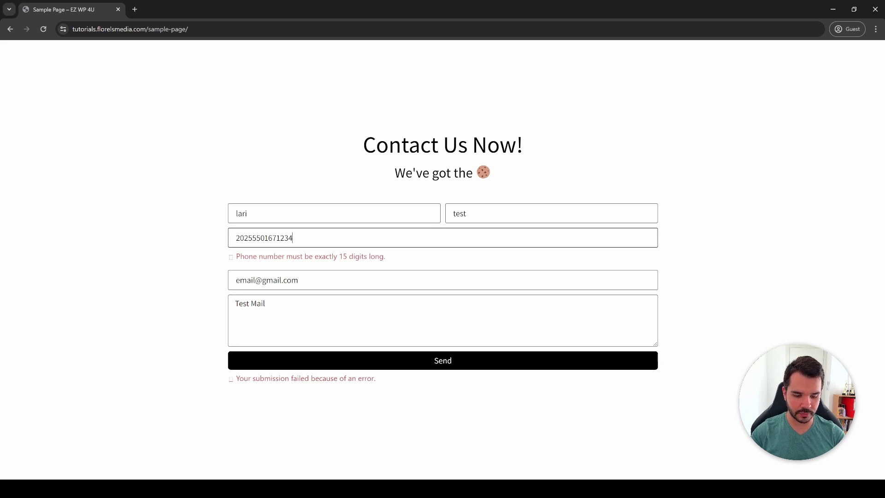
pyautogui.click(443, 365)
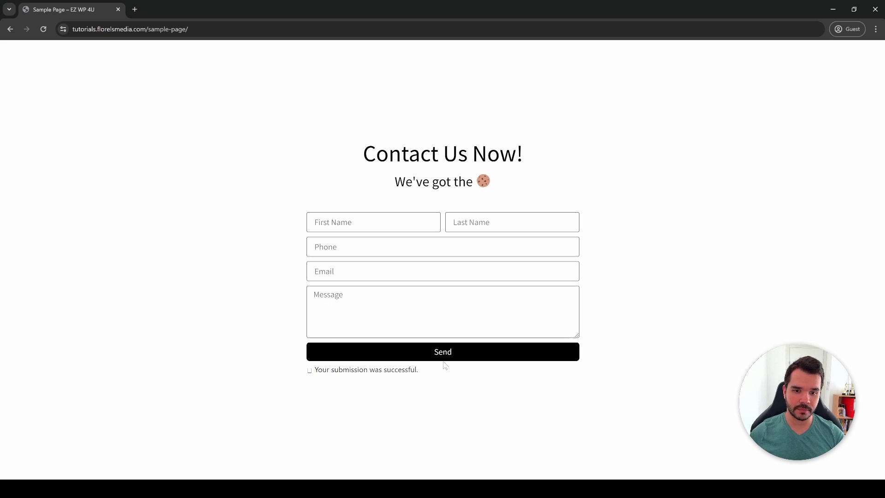